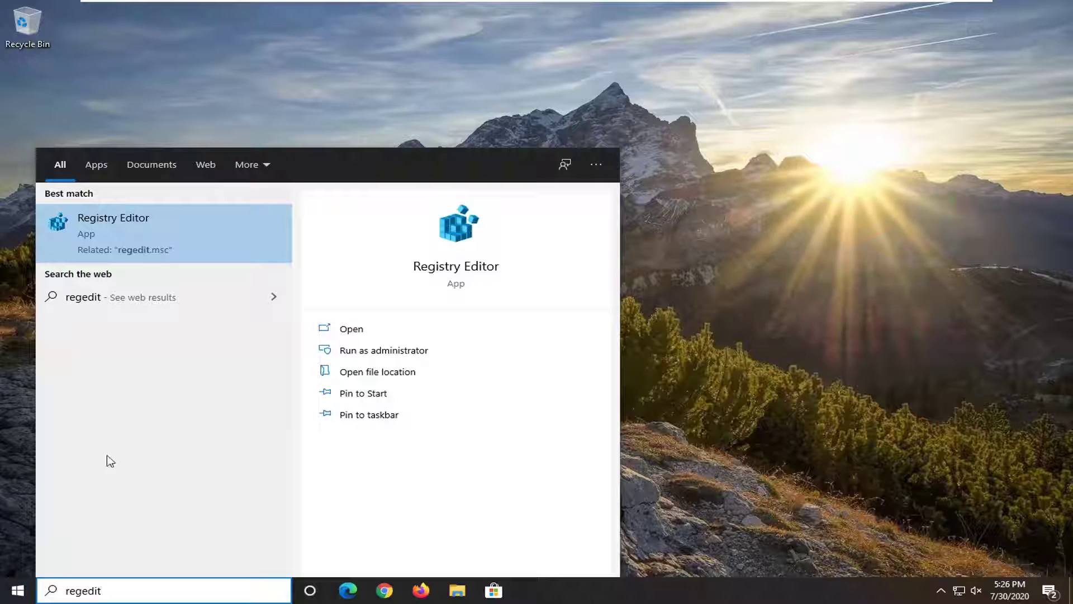
Launch Registry Editor as administrator from the search results and allow it to make changes to the device.
right_click(103, 231)
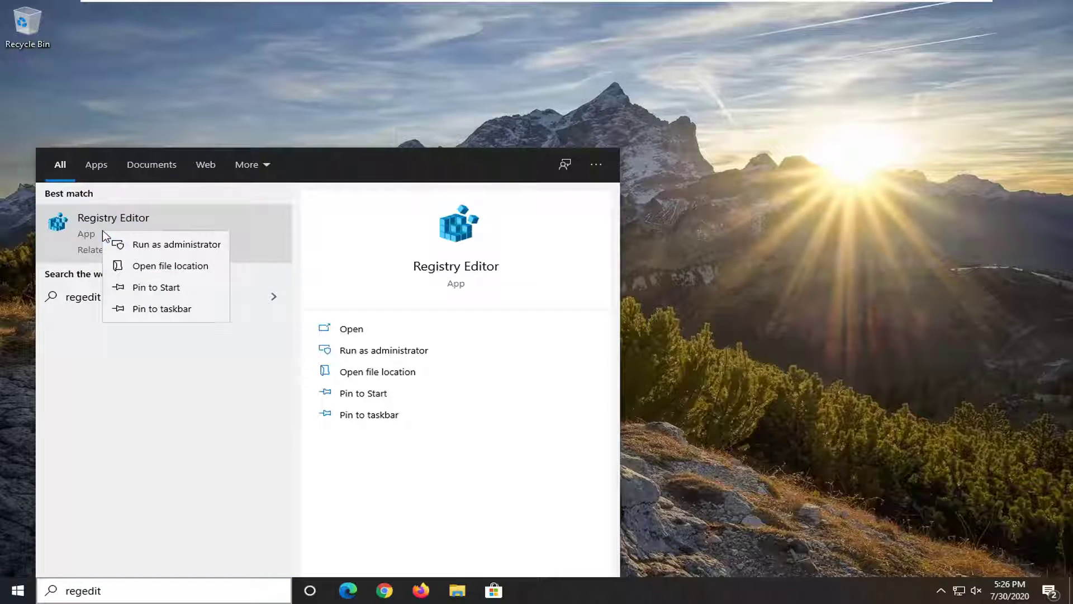
click(138, 247)
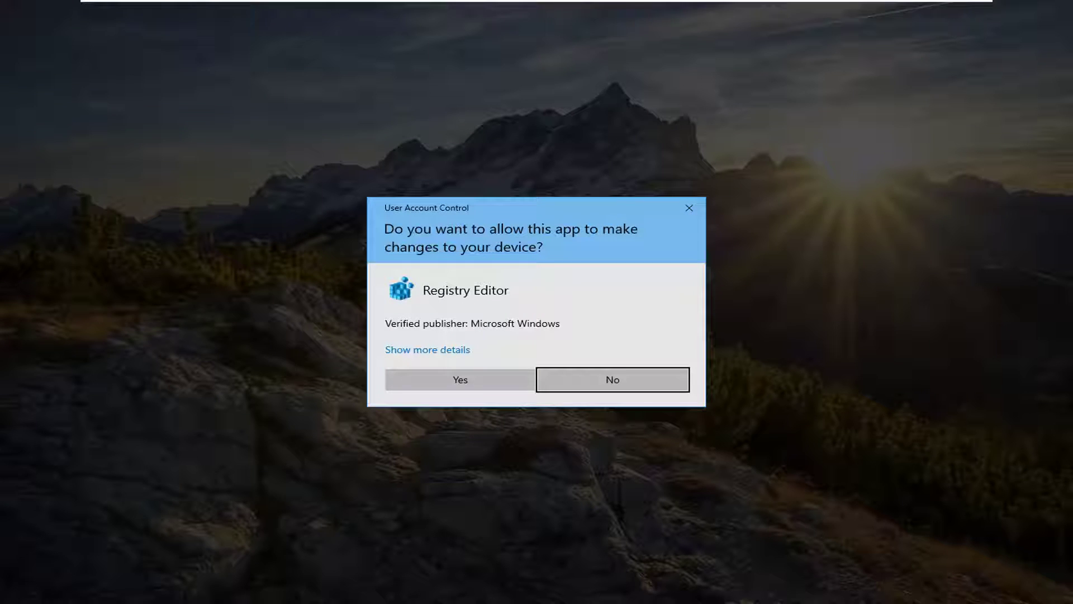
click(464, 384)
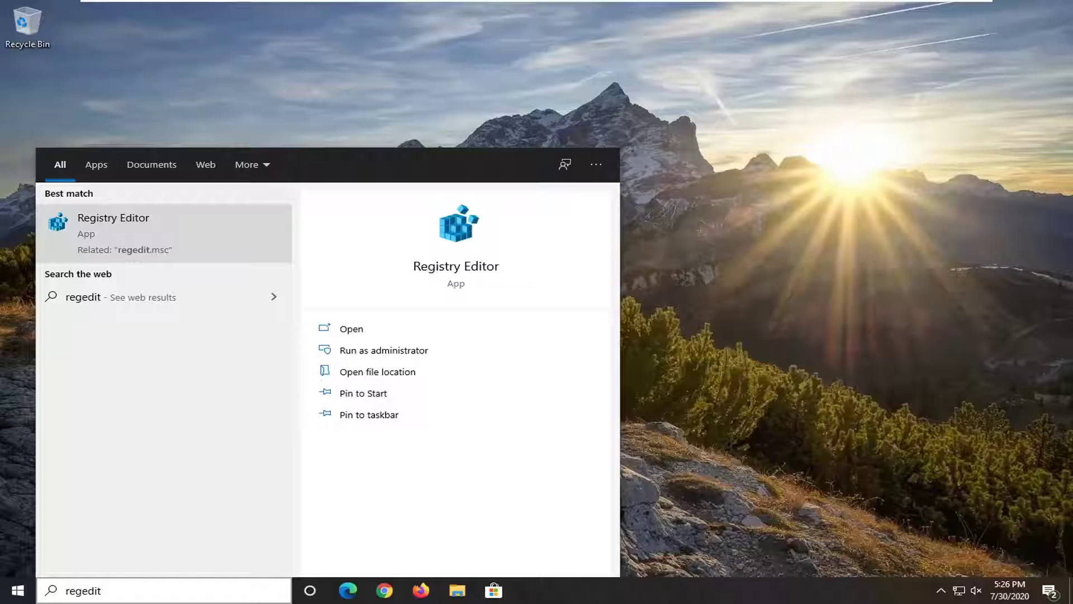
click(737, 76)
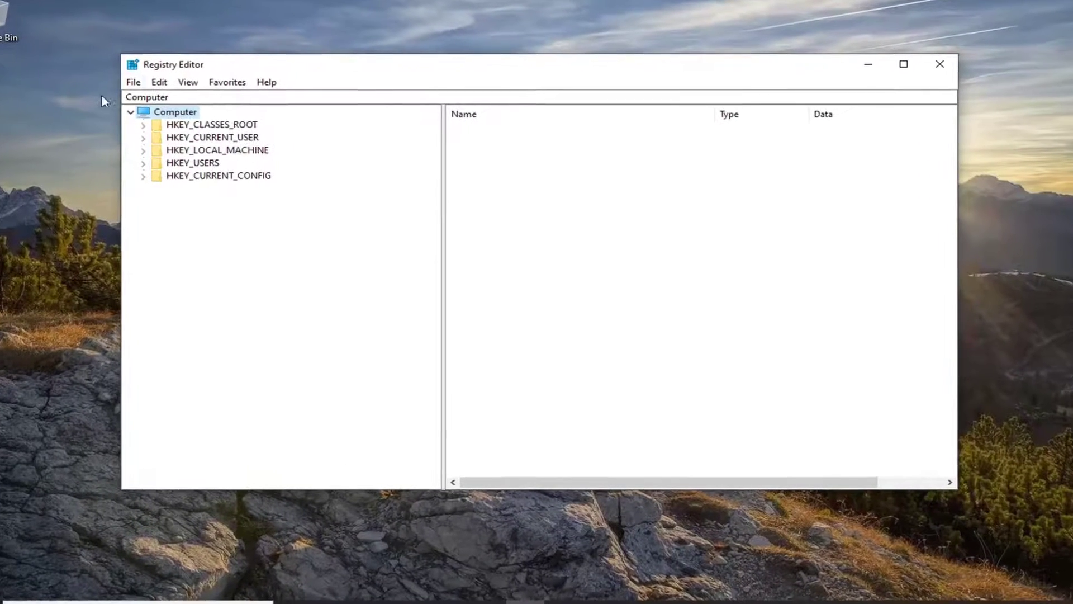
click(99, 78)
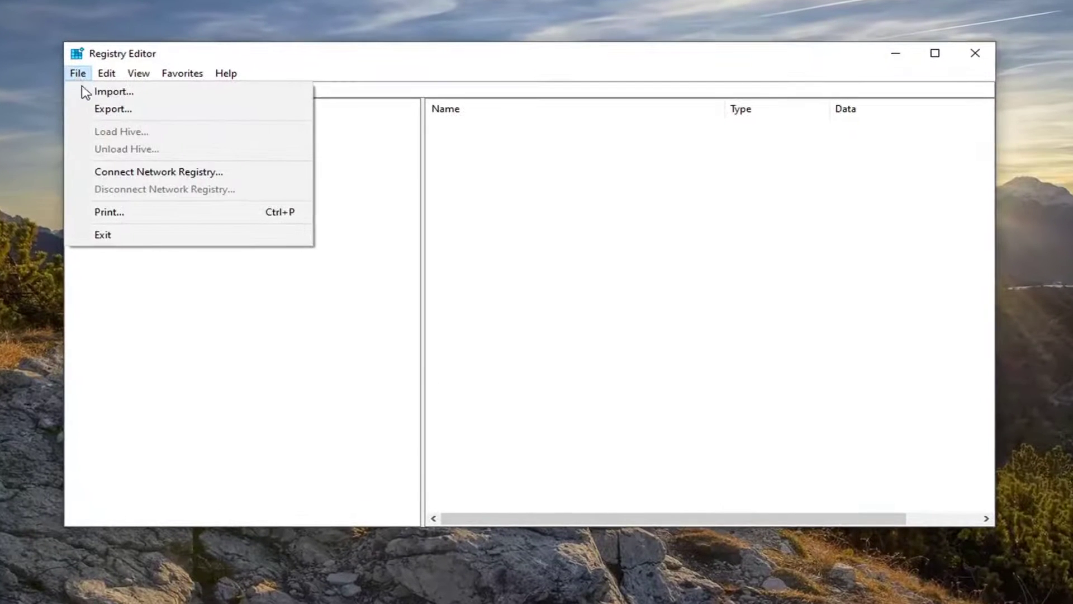
click(114, 109)
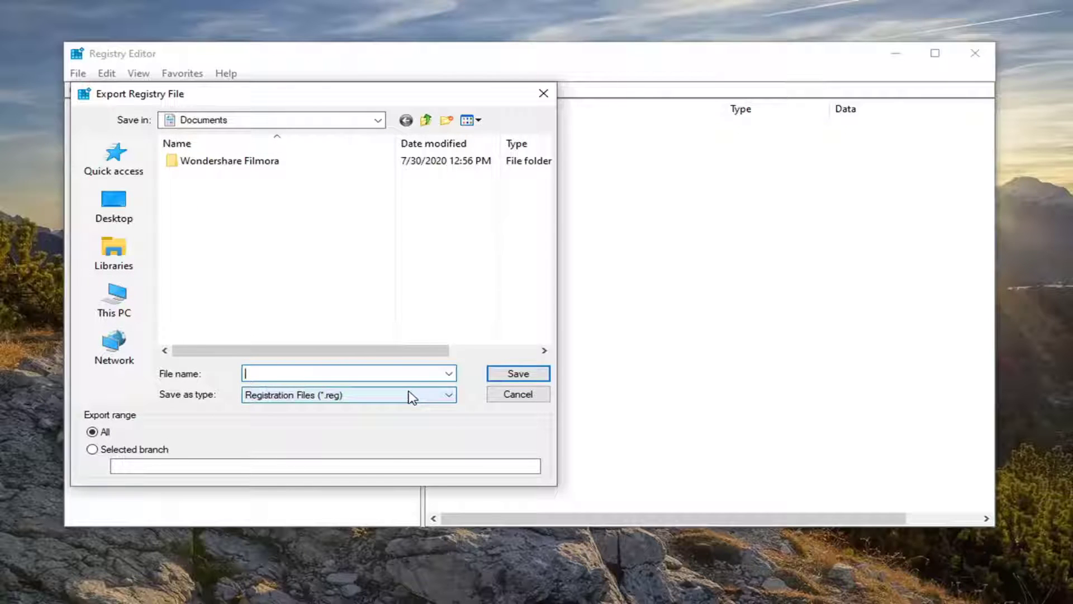
click(540, 395)
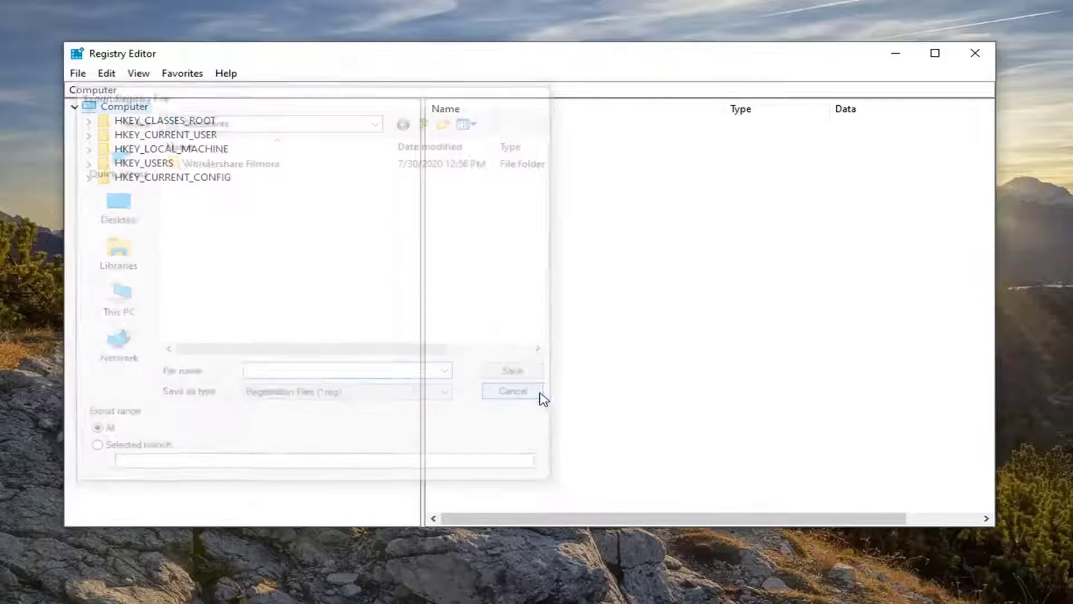
click(79, 74)
click(108, 92)
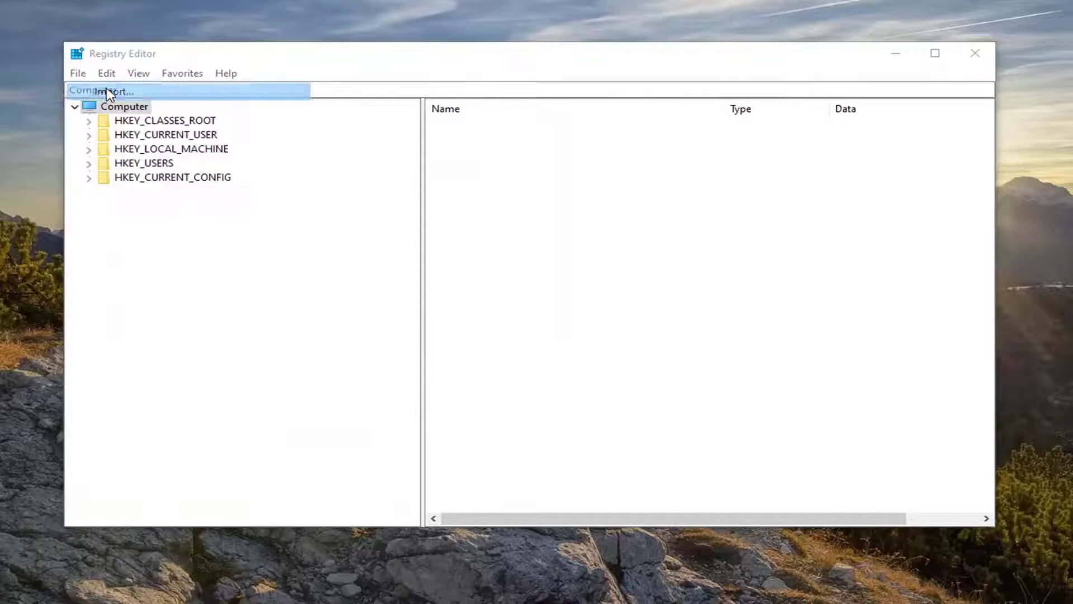
click(612, 429)
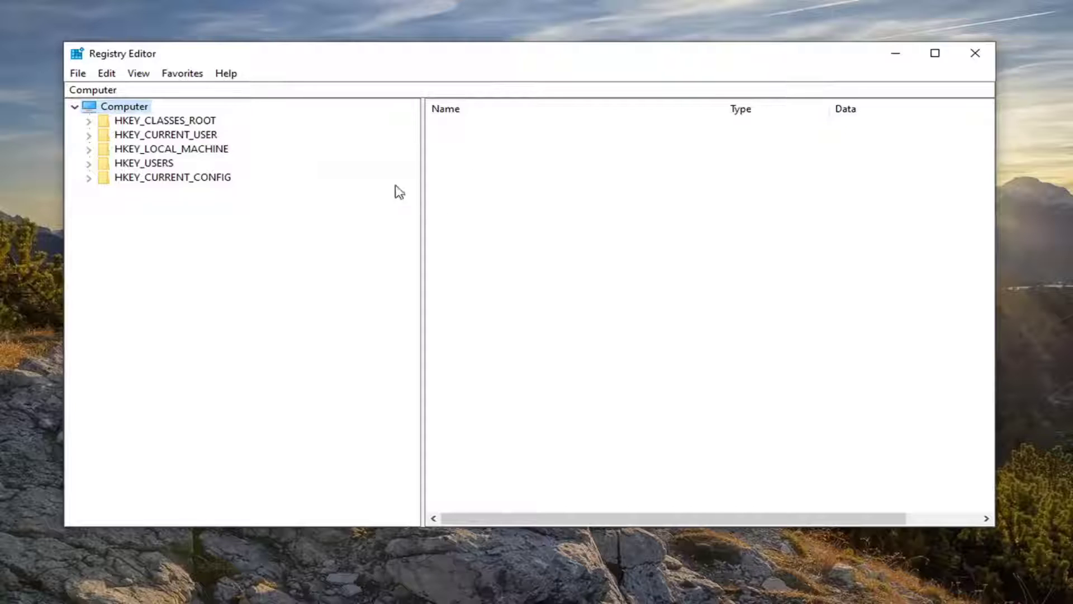
Expand the registry tree to HKEY_LOCAL_MACHINE\SOFTWARE\Microsoft.
click(184, 151)
double_click(187, 150)
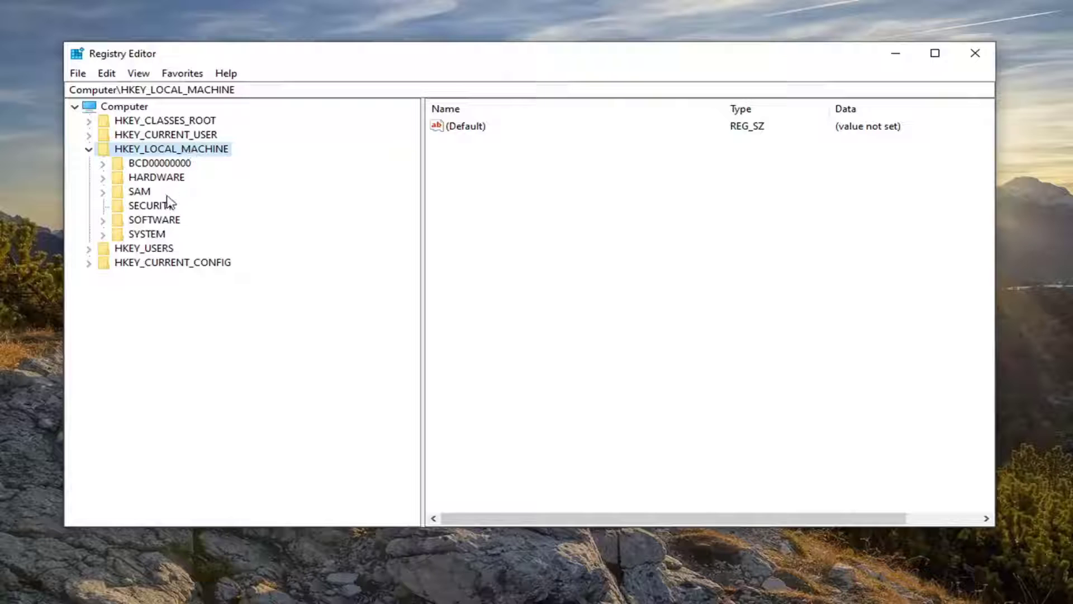
double_click(146, 221)
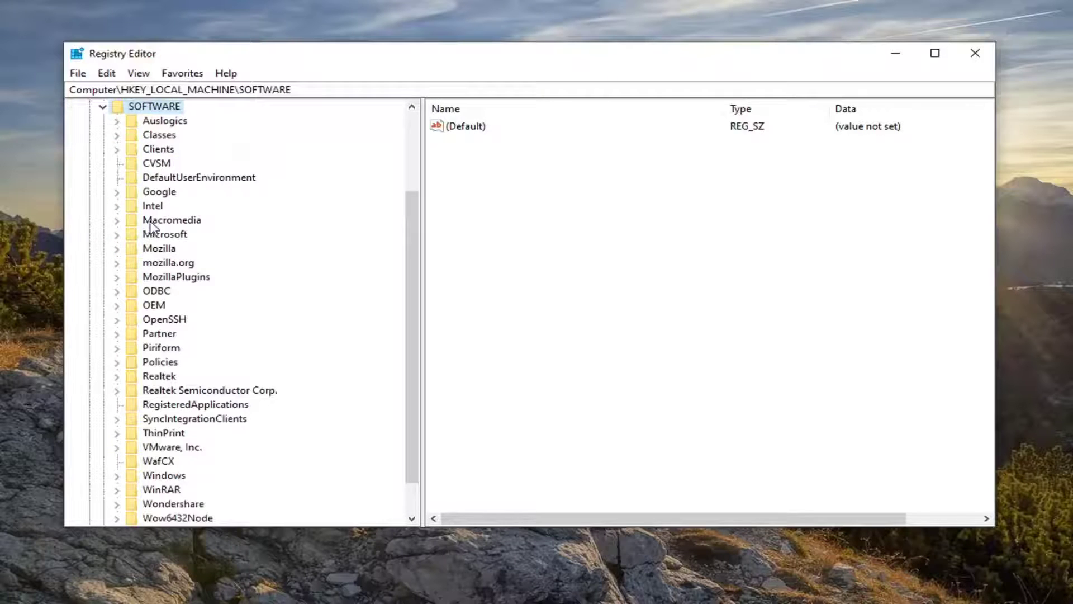
scroll(159, 235, down, 1)
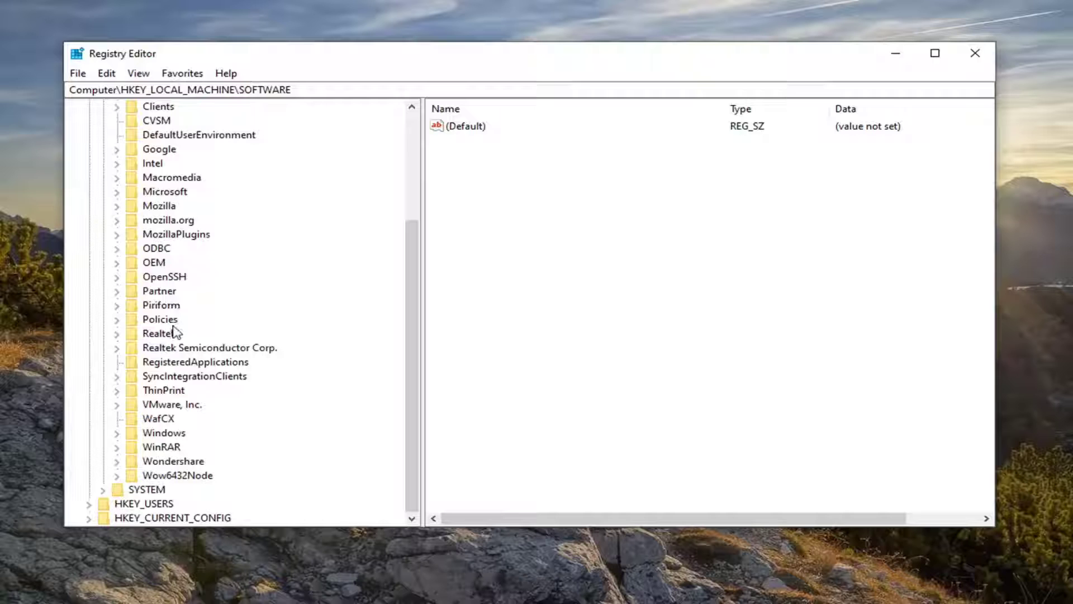
double_click(163, 192)
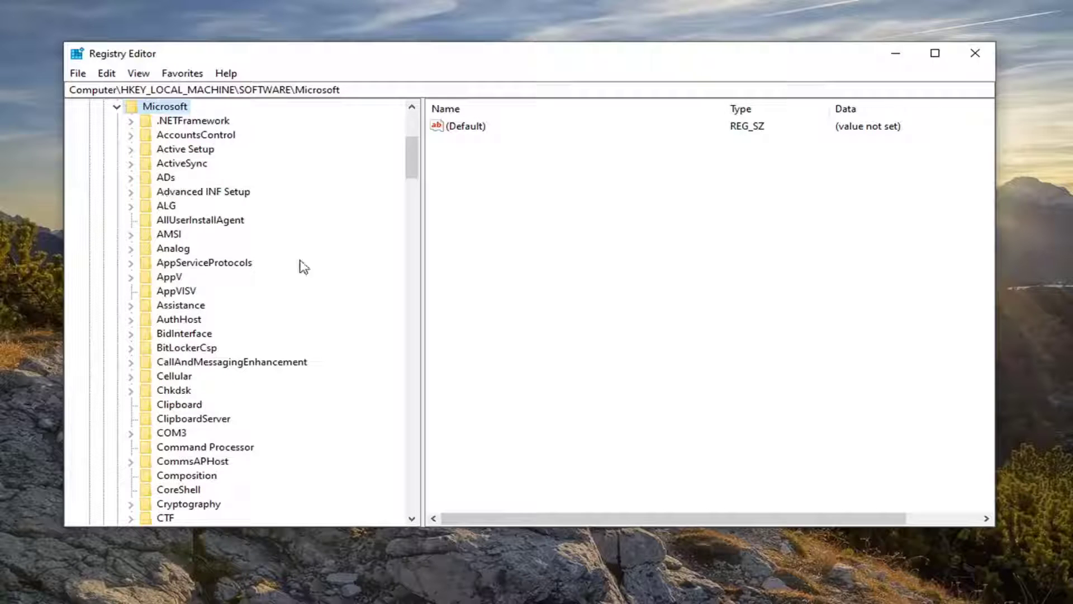
Expand the Windows key under Microsoft and its CurrentVersion subkey.
scroll(254, 374, down, 15)
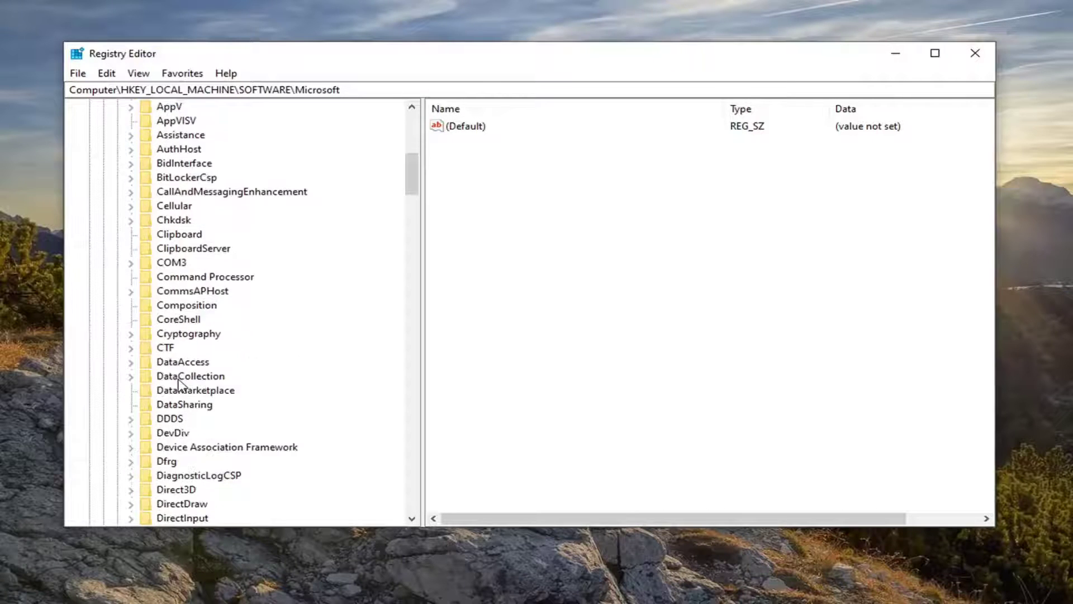
scroll(176, 383, down, 20)
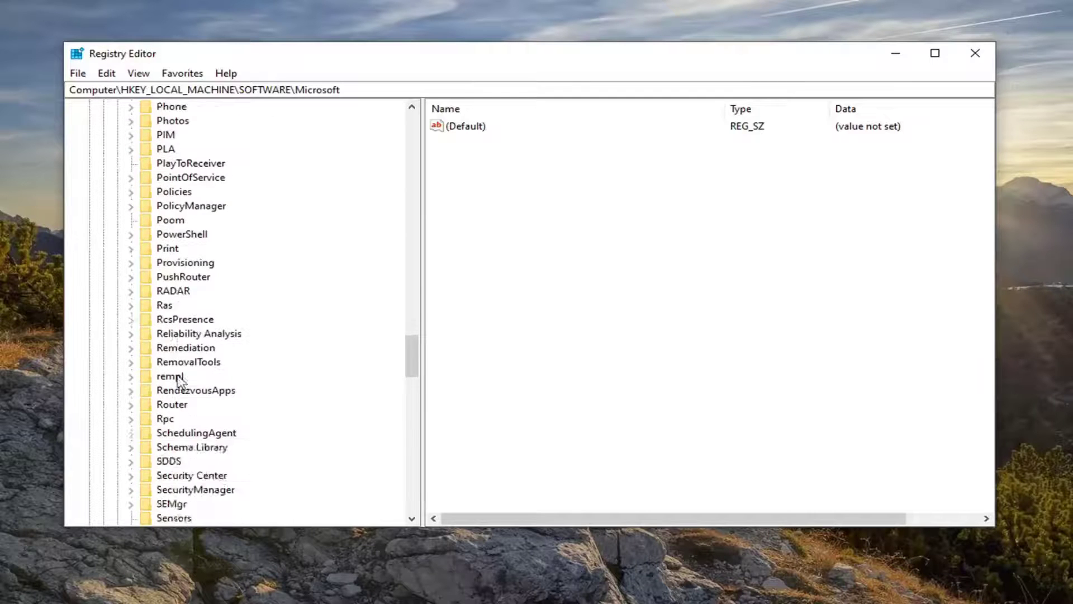
scroll(176, 386, down, 13)
scroll(178, 380, up, 4)
double_click(173, 347)
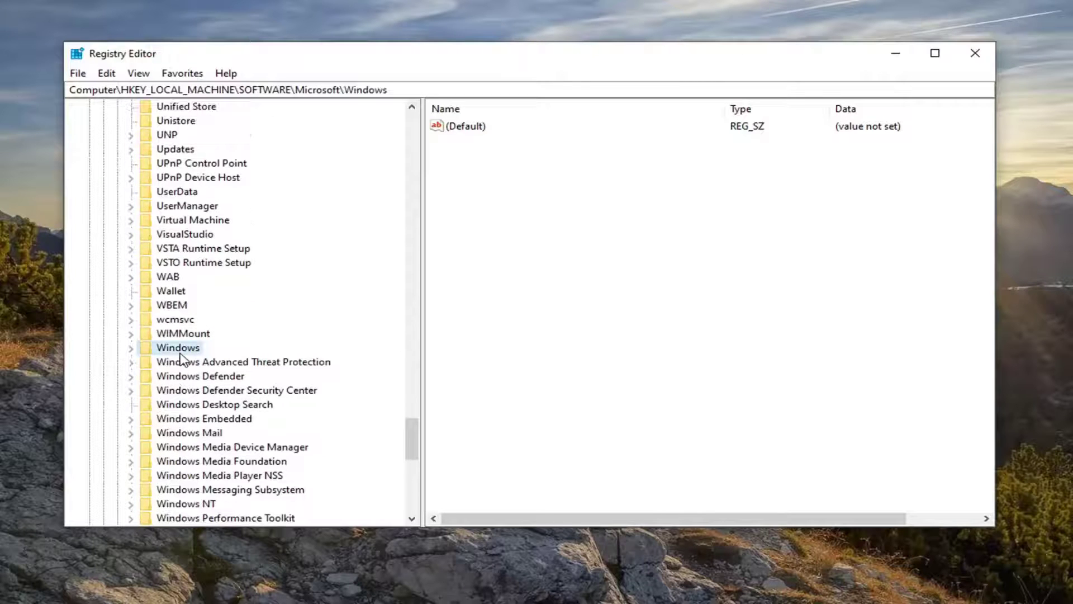
double_click(201, 291)
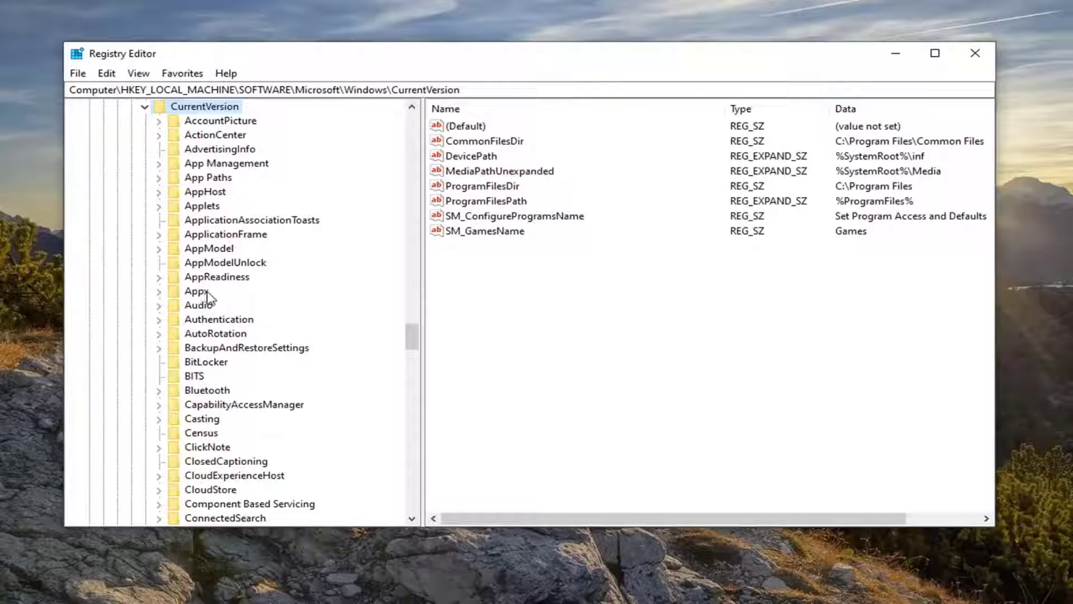
Expand the Explorer key under CurrentVersion and select its Shell Folders subkey.
scroll(208, 324, down, 6)
scroll(224, 435, down, 2)
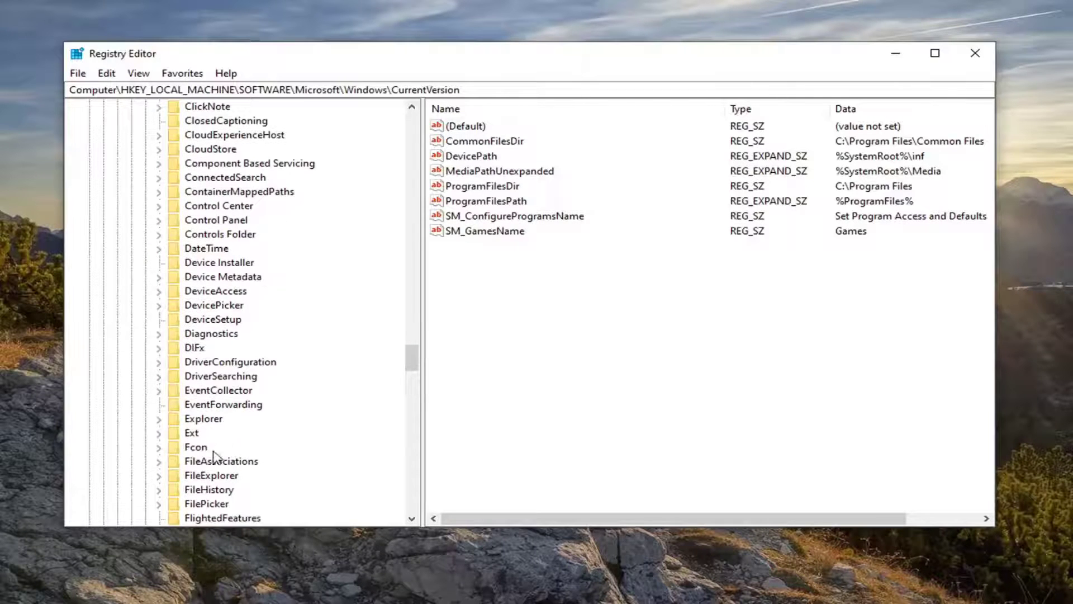
double_click(208, 418)
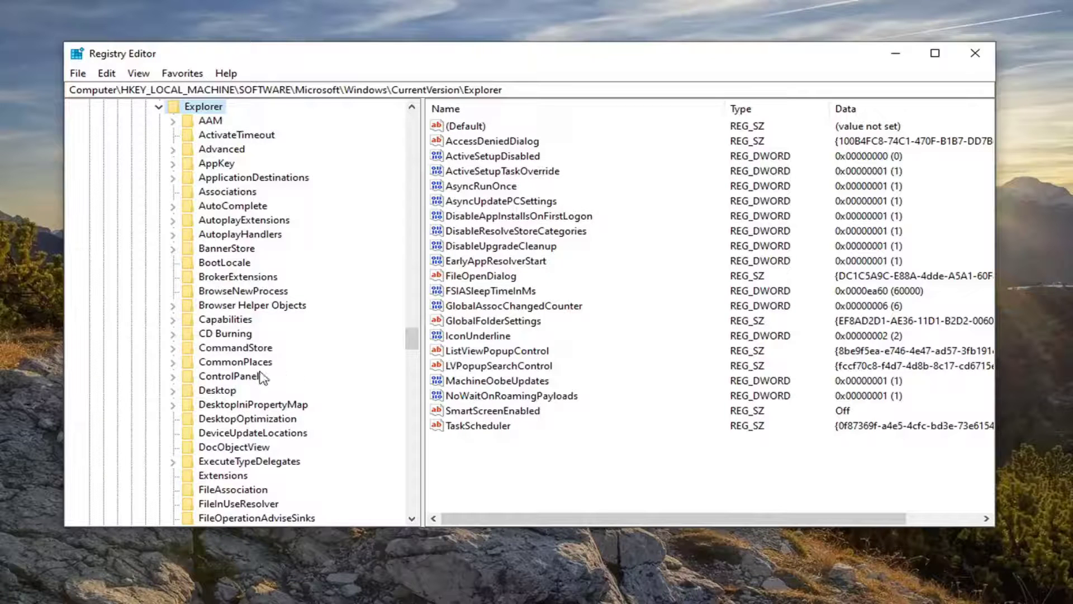
scroll(264, 381, down, 4)
scroll(265, 381, down, 10)
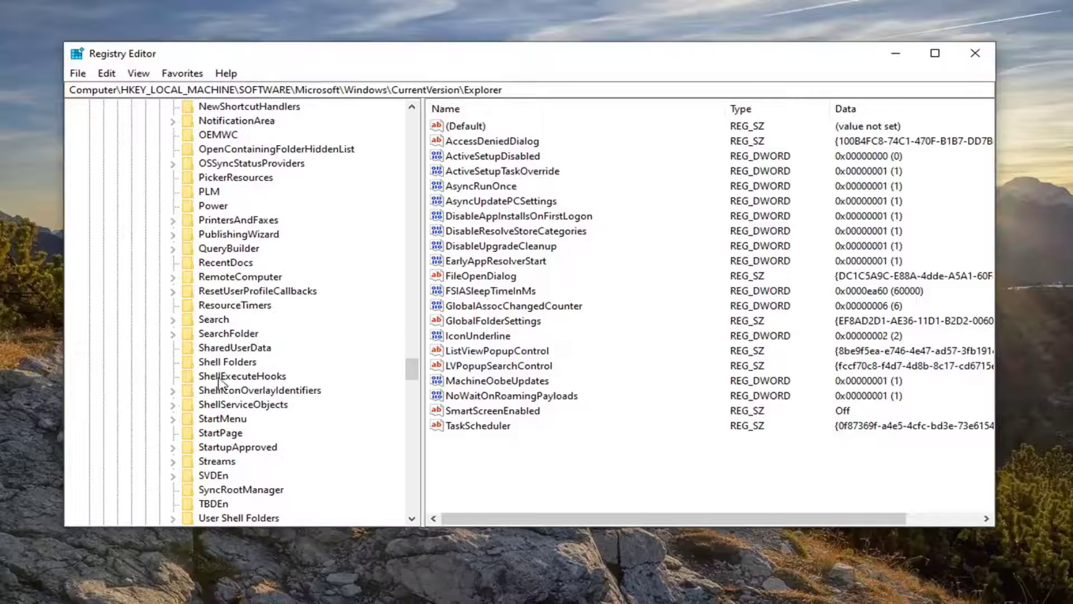
click(229, 363)
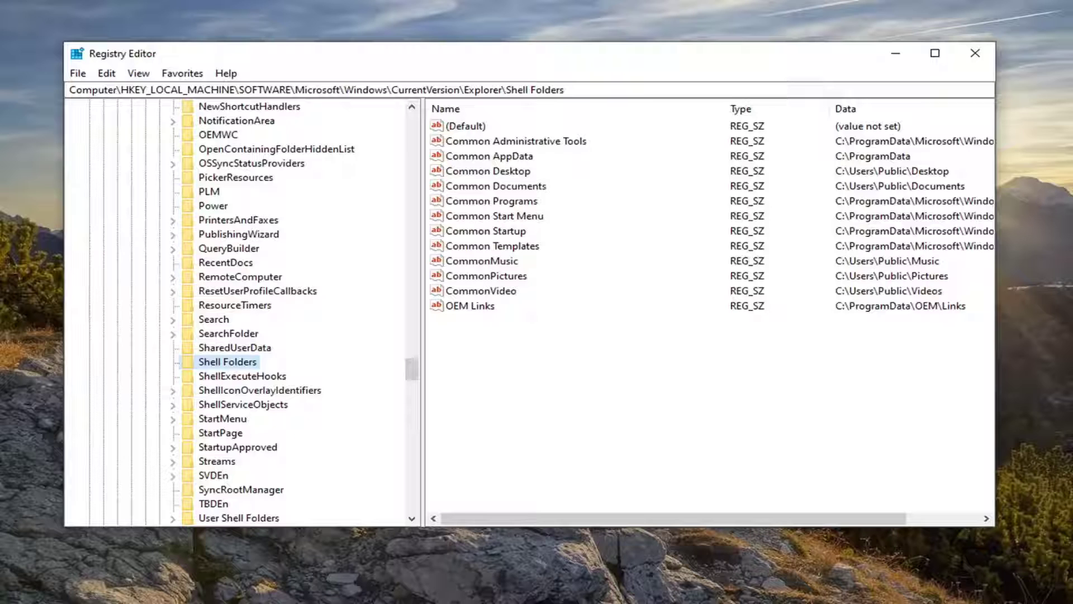
Rename the Shell Folders key under Explorer as "Shell Folder...".
right_click(234, 367)
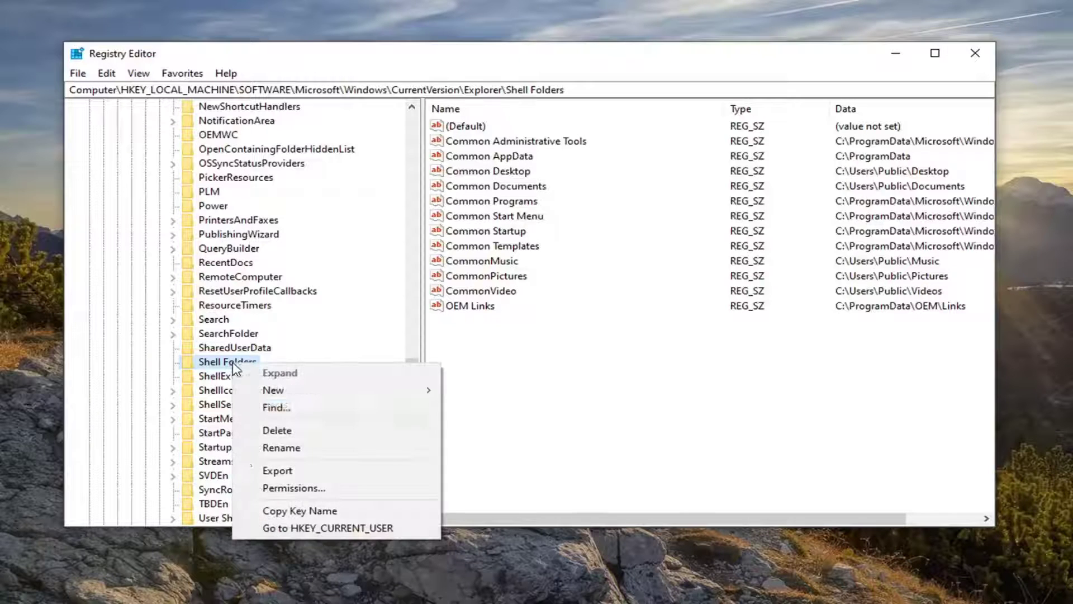
click(282, 447)
key(End)
key(BackSpace)
key(Return)
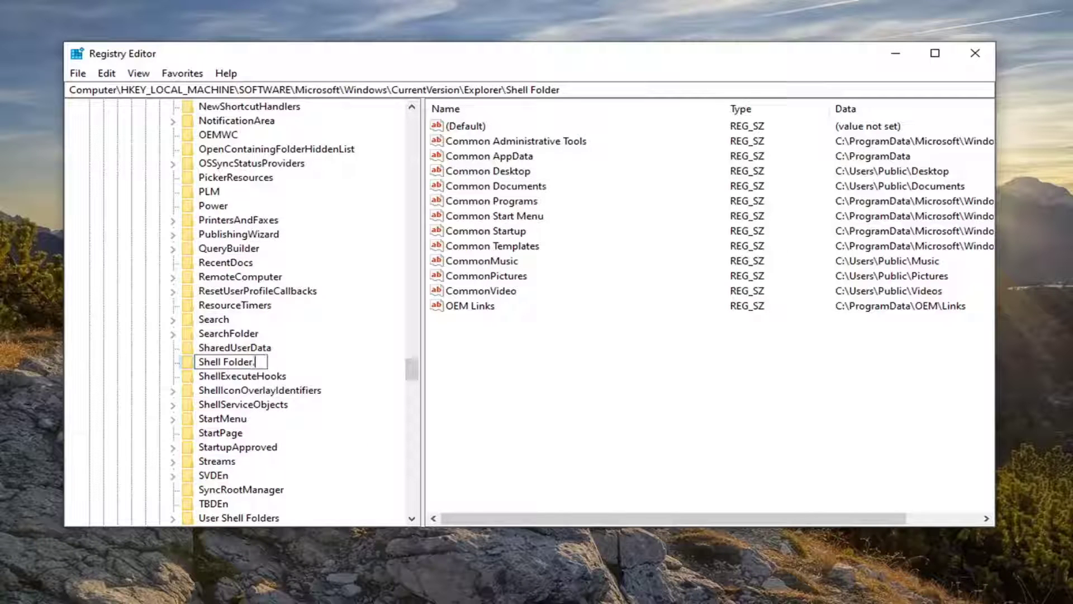
text(...)
key(Return)
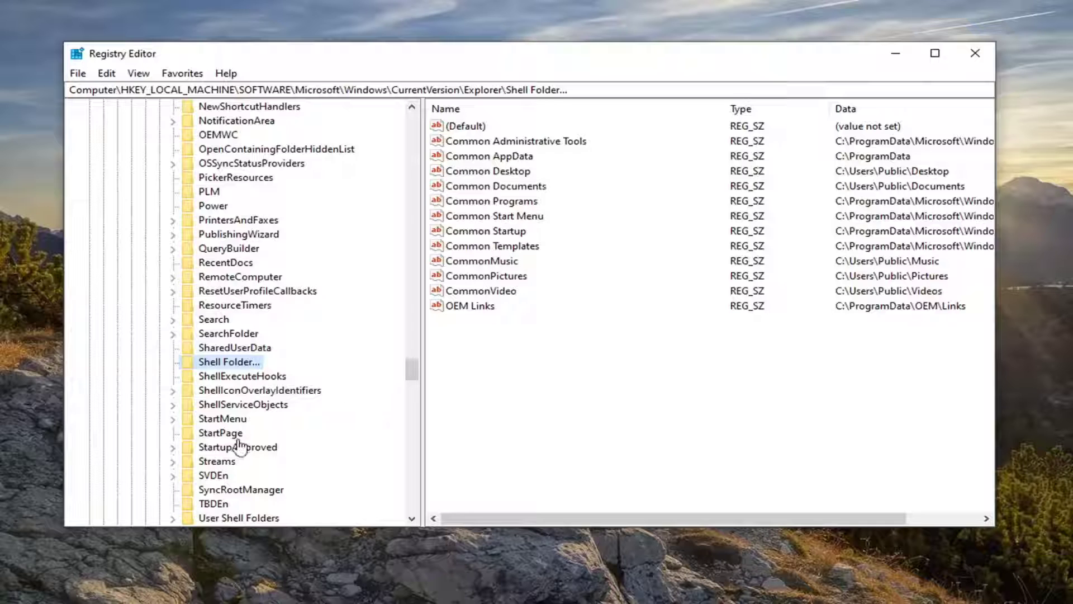
Rename the User Shell Folders key under Explorer as "Shell Folders".
scroll(237, 446, down, 1)
click(254, 475)
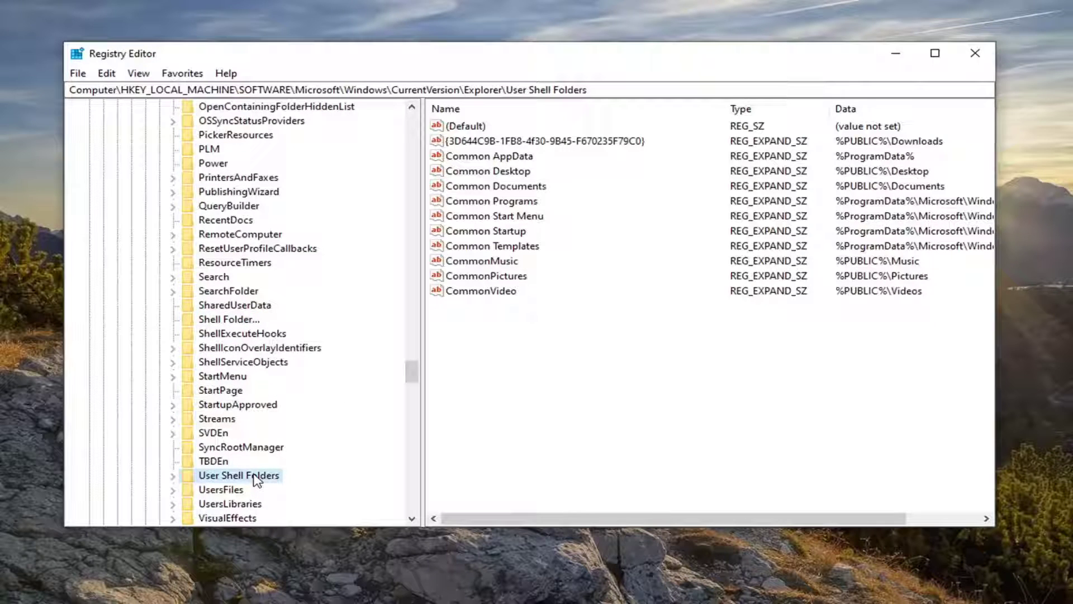
scroll(256, 480, down, 1)
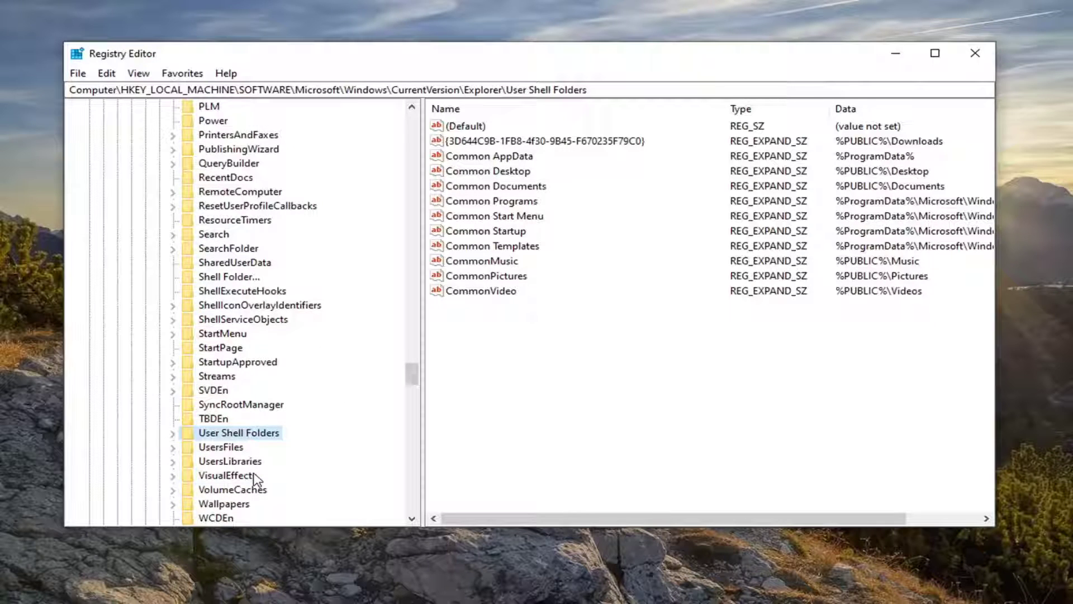
right_click(226, 435)
click(274, 520)
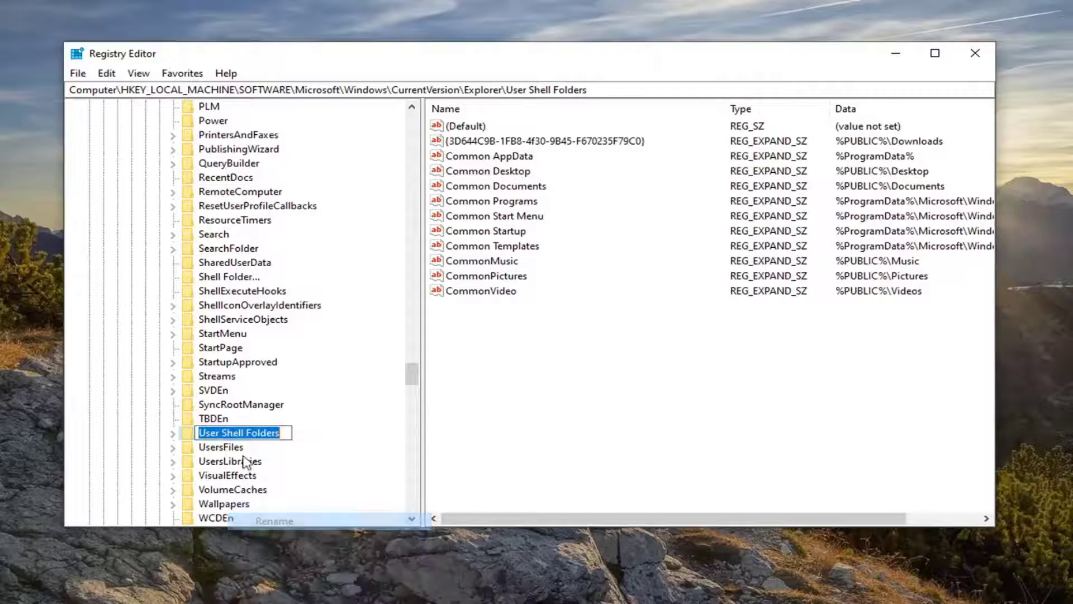
drag(223, 433, 190, 439)
key(Delete)
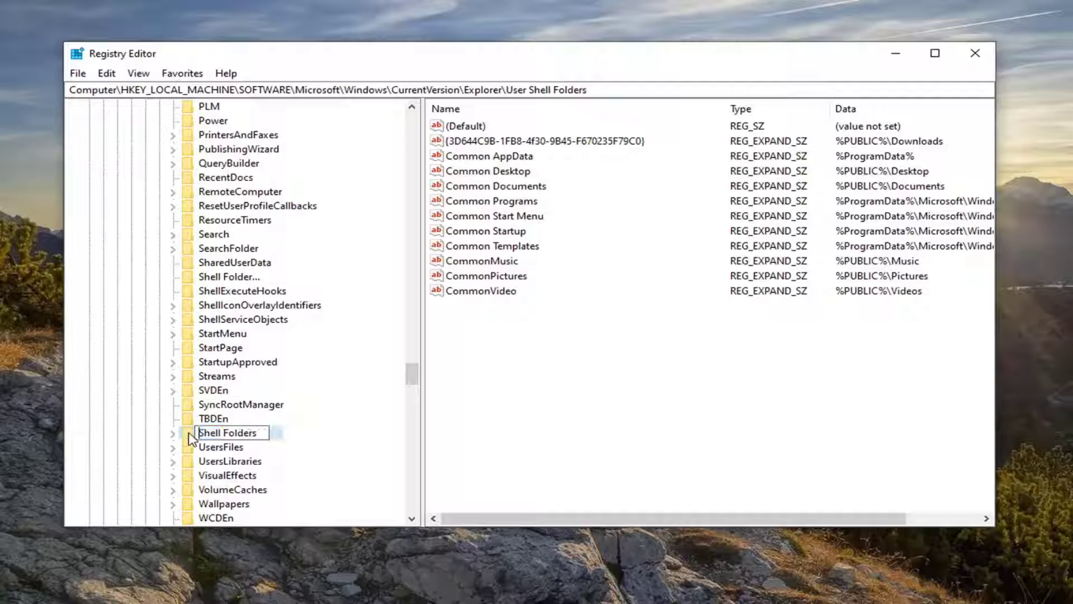
key(Return)
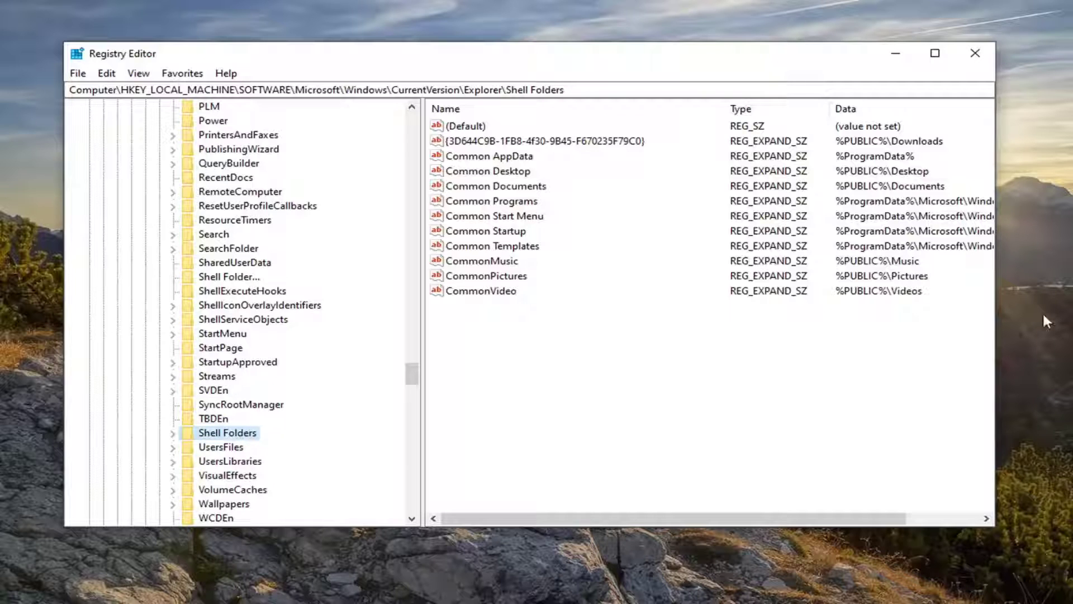
Rename the Shell Folders key located between TBDEn and UsersFiles as "Use Shell Folders".
drag(411, 375, 410, 376)
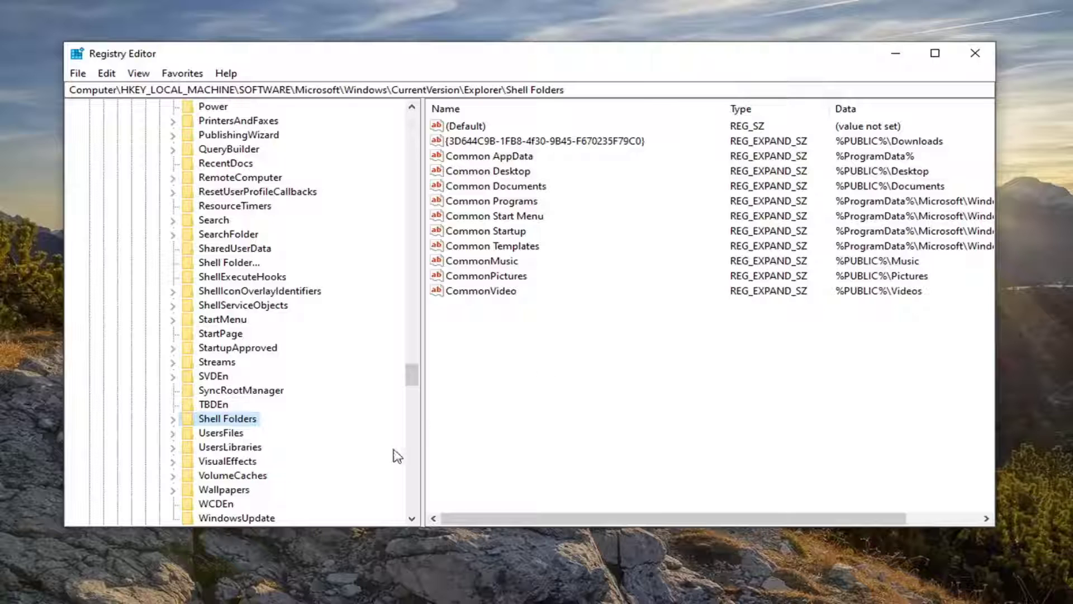
mouse_move(412, 390)
mouse_down()
mouse_move(386, 496)
mouse_move(390, 448)
mouse_move(253, 295)
mouse_move(374, 156)
mouse_move(376, 235)
mouse_move(412, 242)
mouse_move(391, 352)
mouse_move(385, 491)
mouse_move(412, 470)
mouse_move(413, 285)
mouse_move(423, 324)
mouse_move(412, 293)
mouse_move(413, 387)
mouse_up()
scroll(382, 369, up, 6)
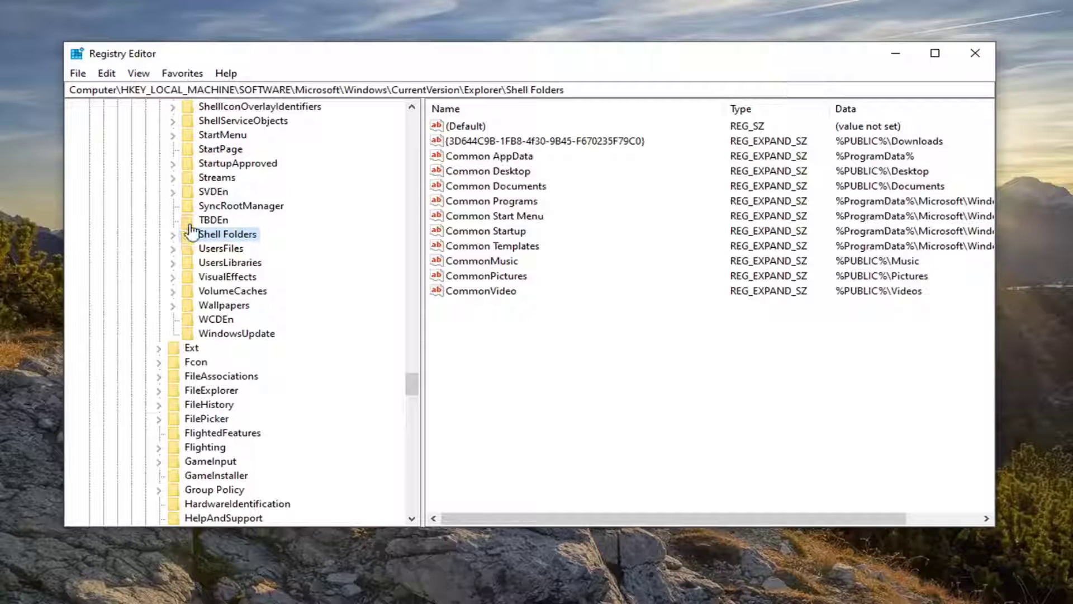
right_click(224, 233)
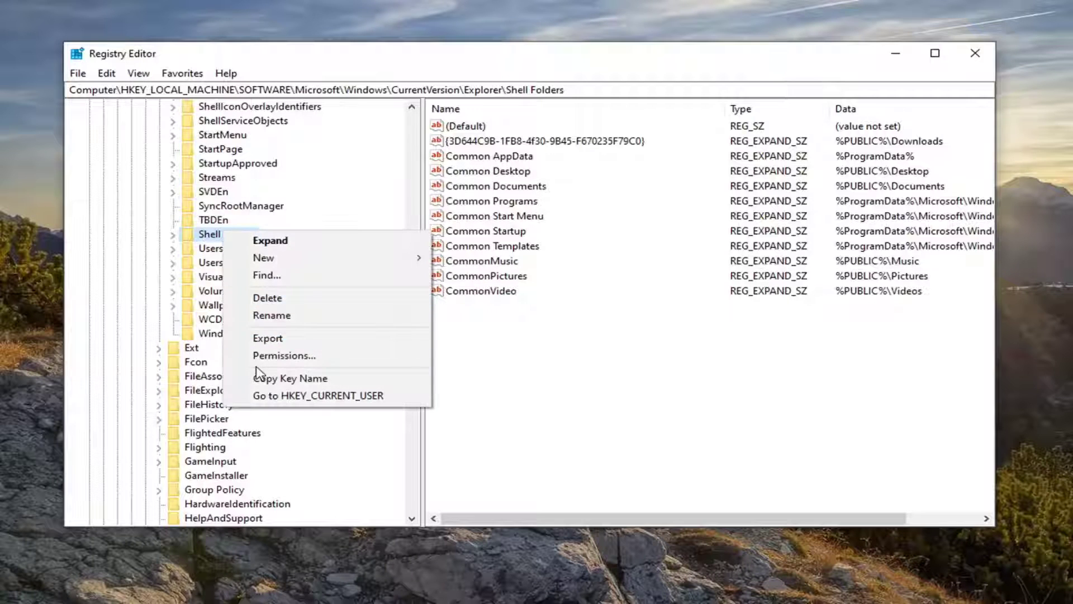
click(263, 317)
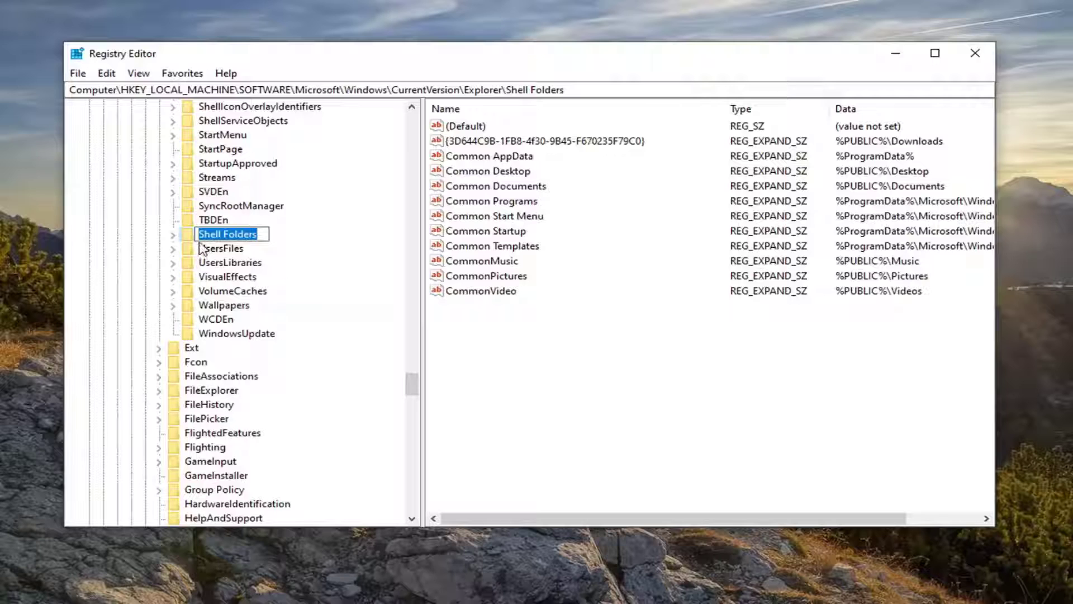
key(Home)
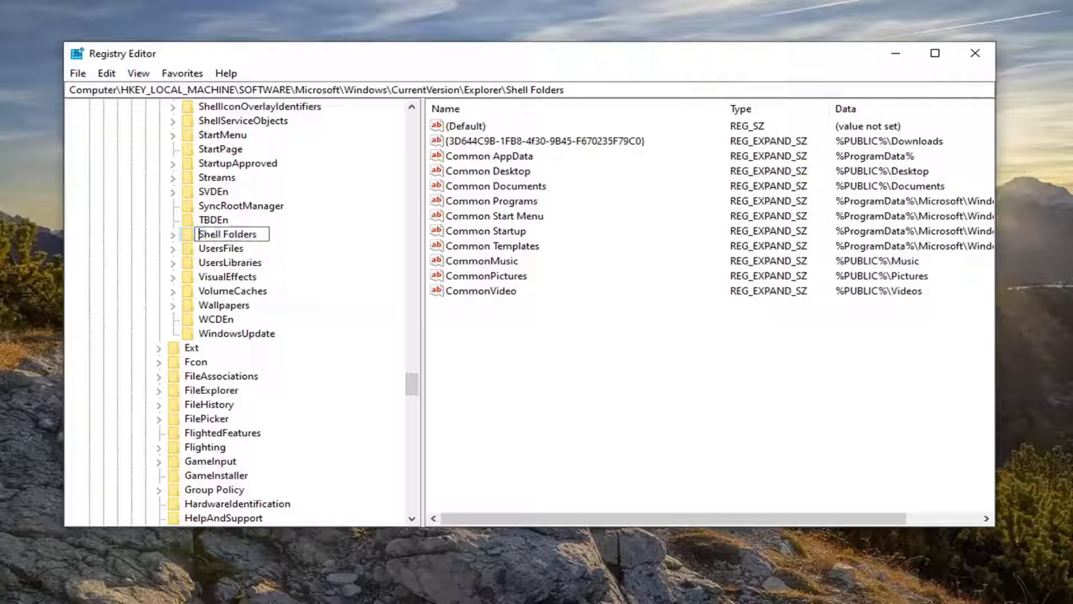
text(Use)
key(Return)
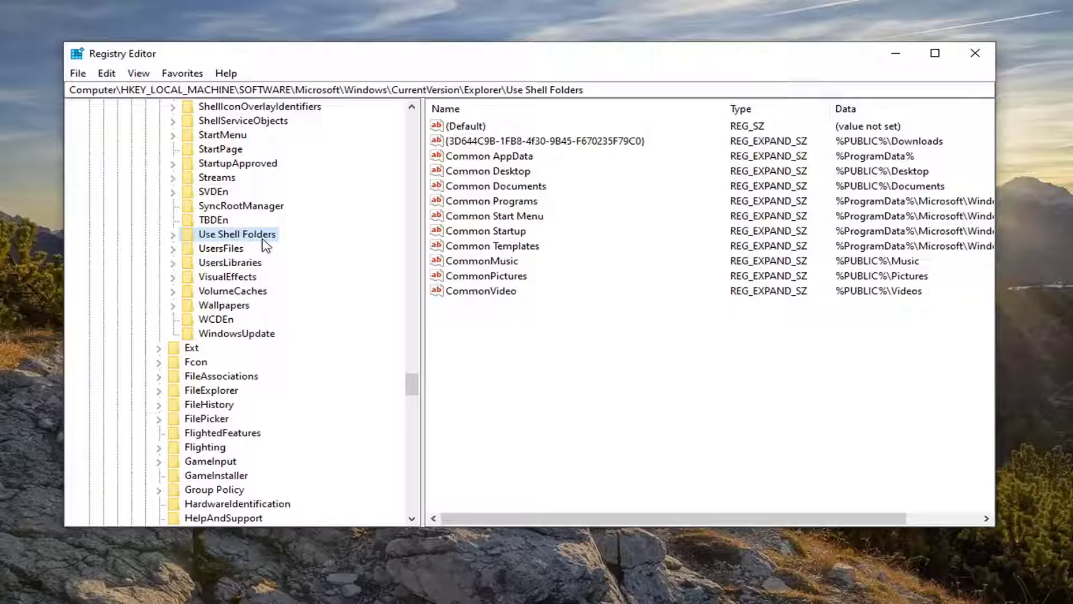
Rename the "Shell Folder..." key under Explorer as "Shell Folders".
scroll(264, 246, up, 3)
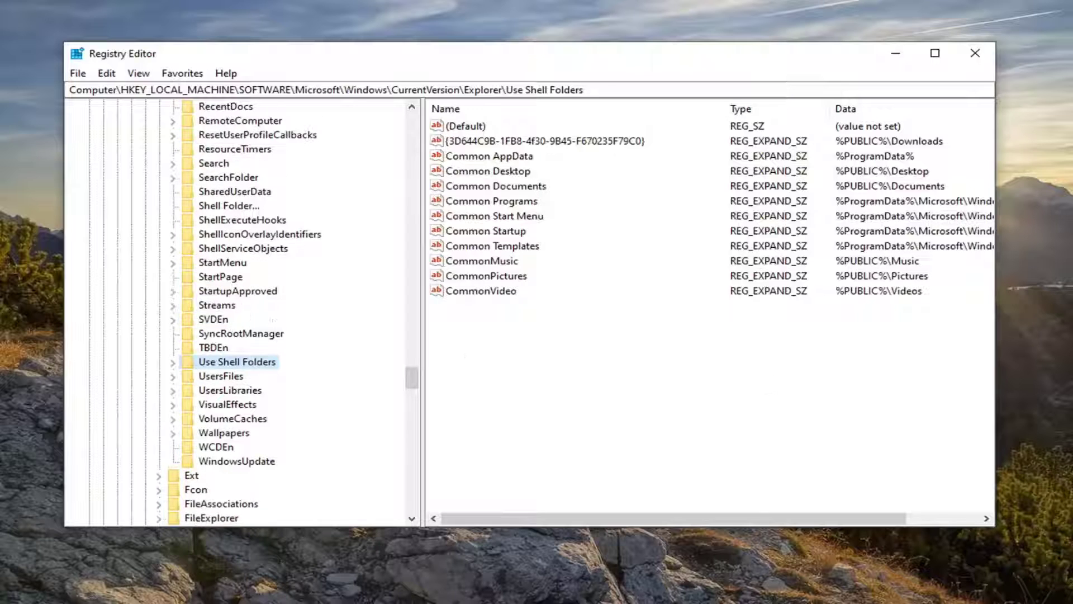
click(241, 206)
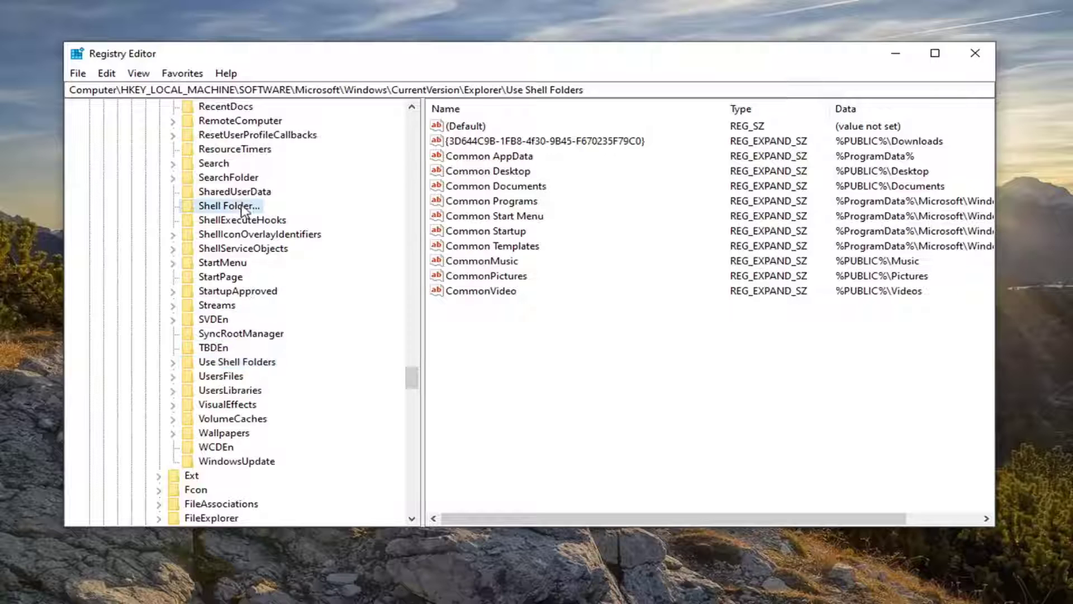
right_click(246, 206)
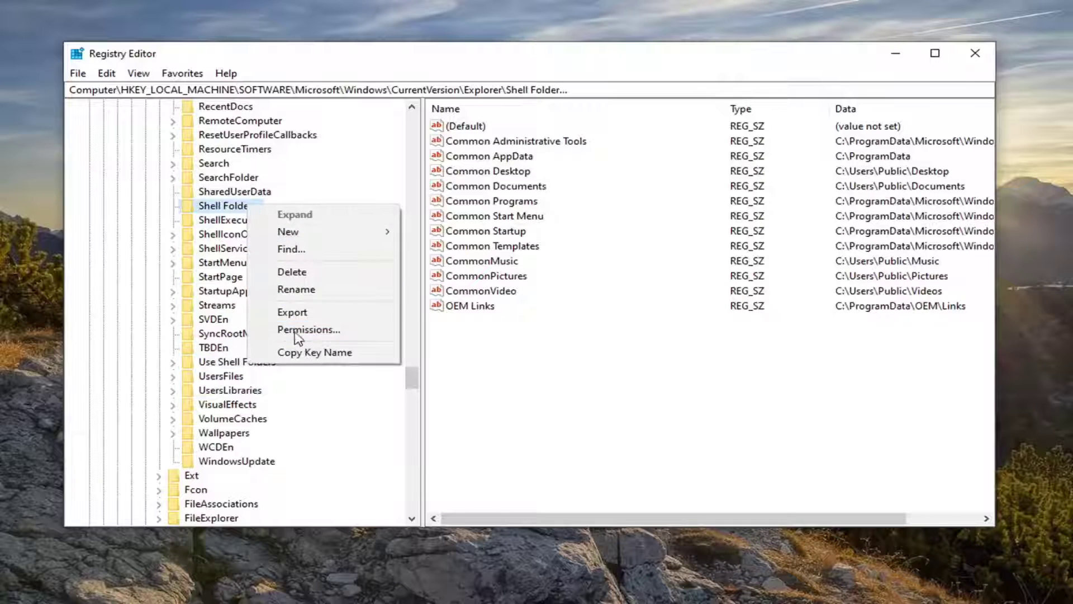
click(296, 289)
click(250, 206)
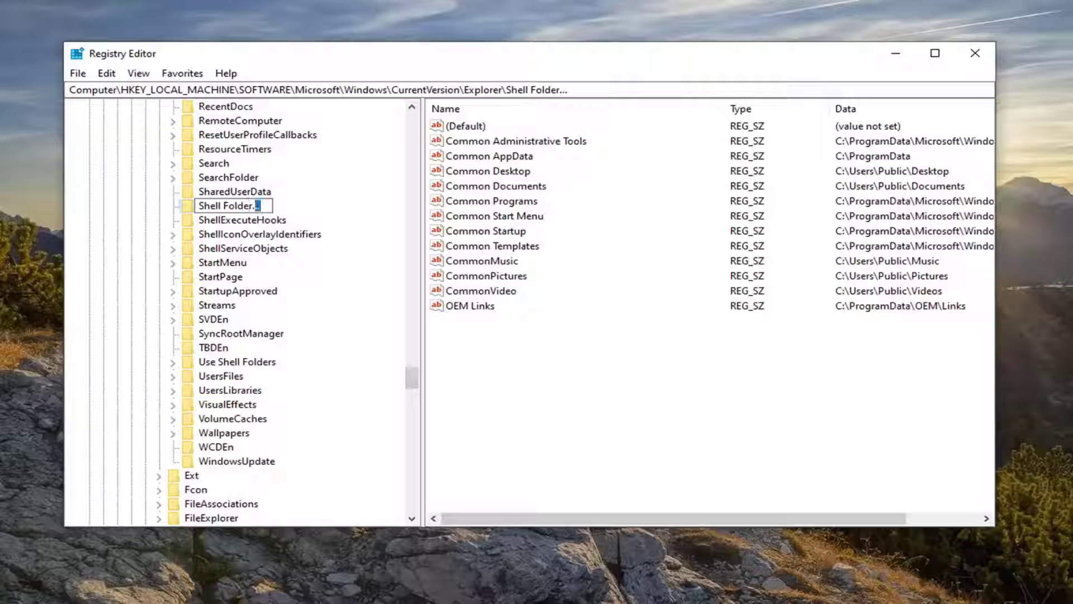
text(s)
key(Return)
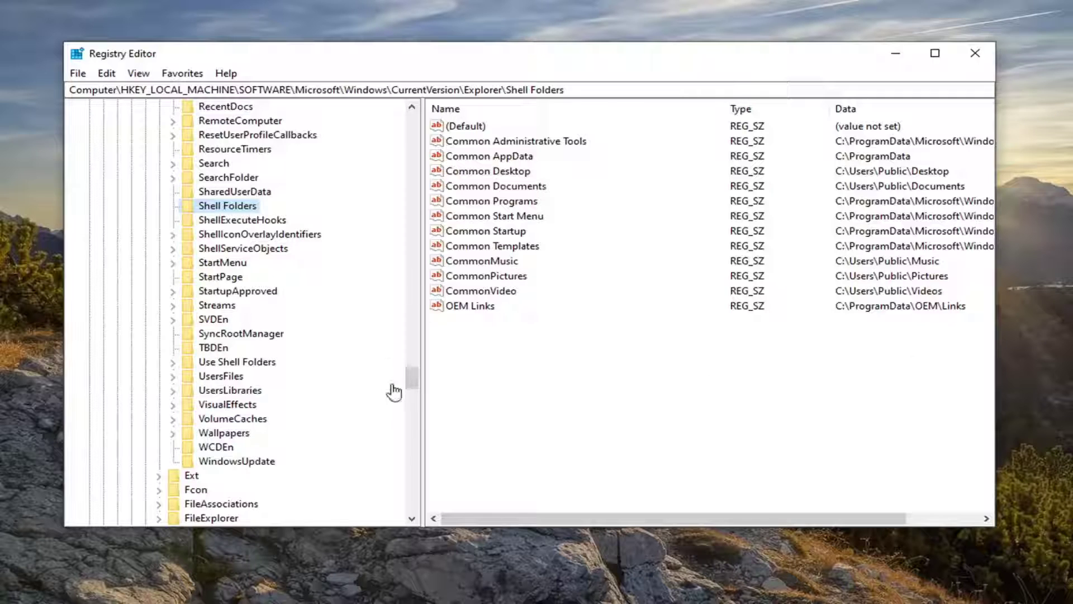
Collapse the expanded registry branches from CurrentVersion up through Windows, Microsoft and SOFTWARE to HKEY_LOCAL_MACHINE.
drag(412, 376, 376, 290)
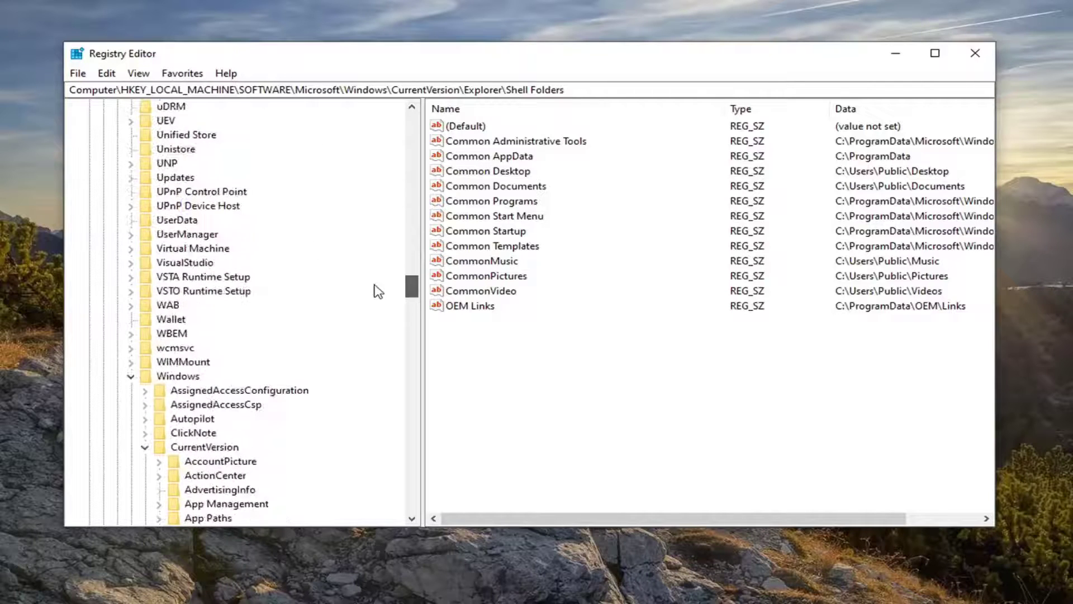
click(145, 447)
click(131, 377)
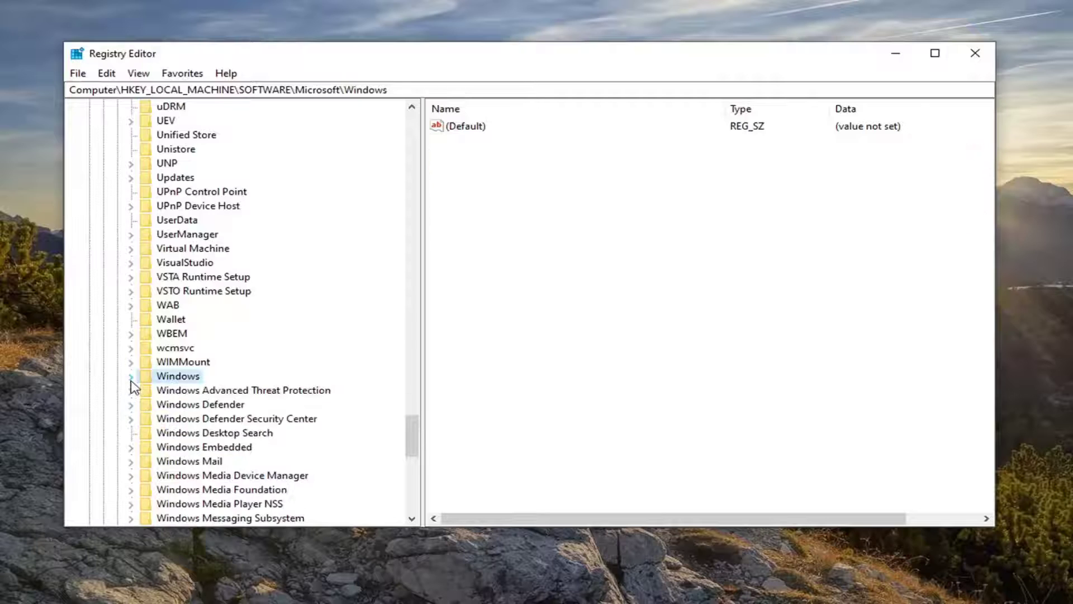
scroll(134, 388, up, 8)
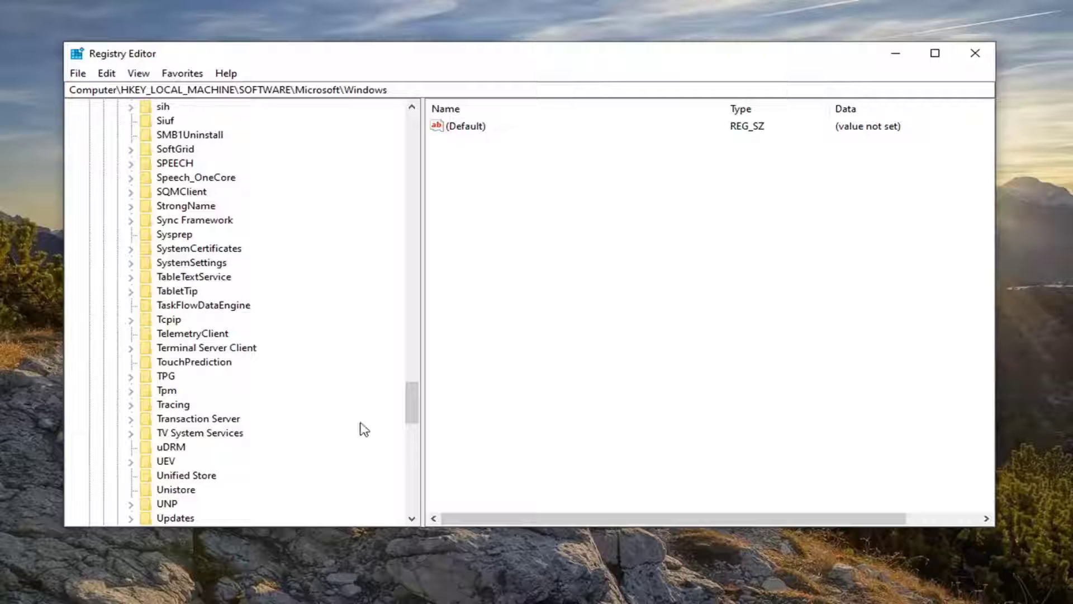
drag(412, 414, 409, 151)
click(117, 262)
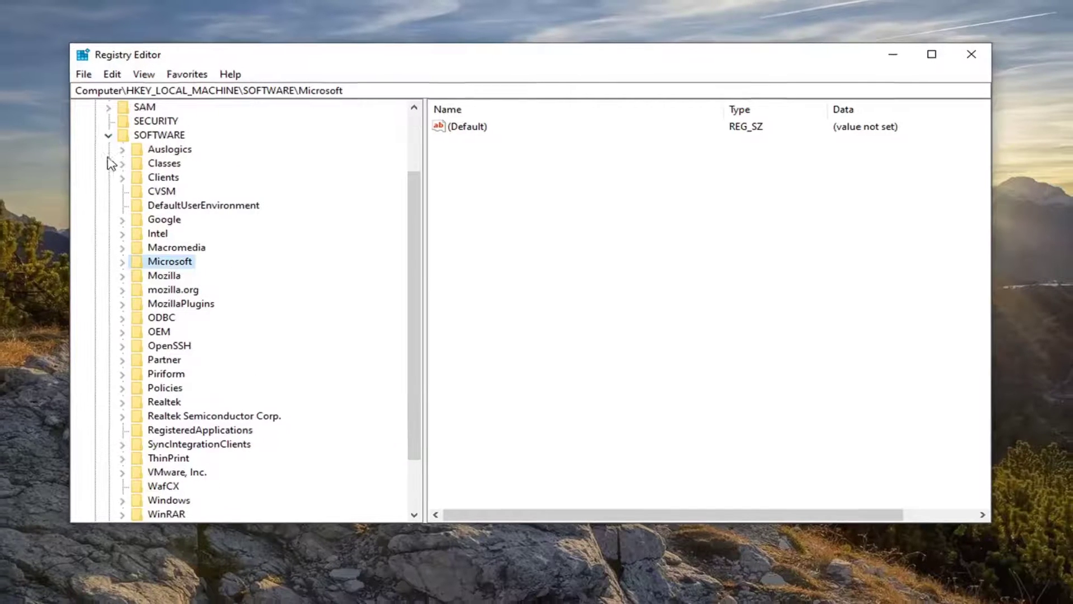
click(102, 135)
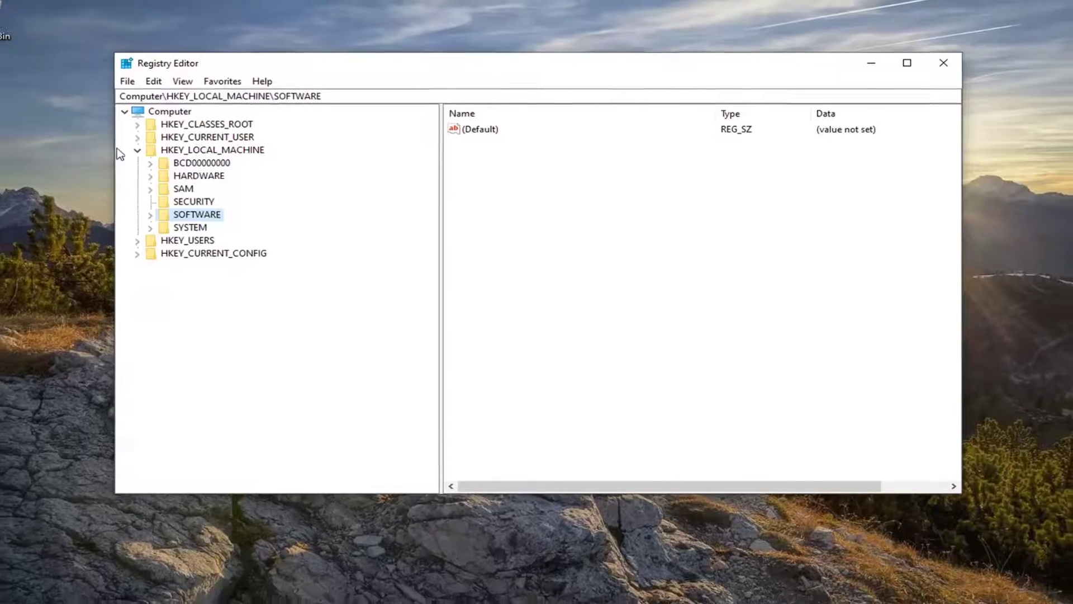
click(137, 149)
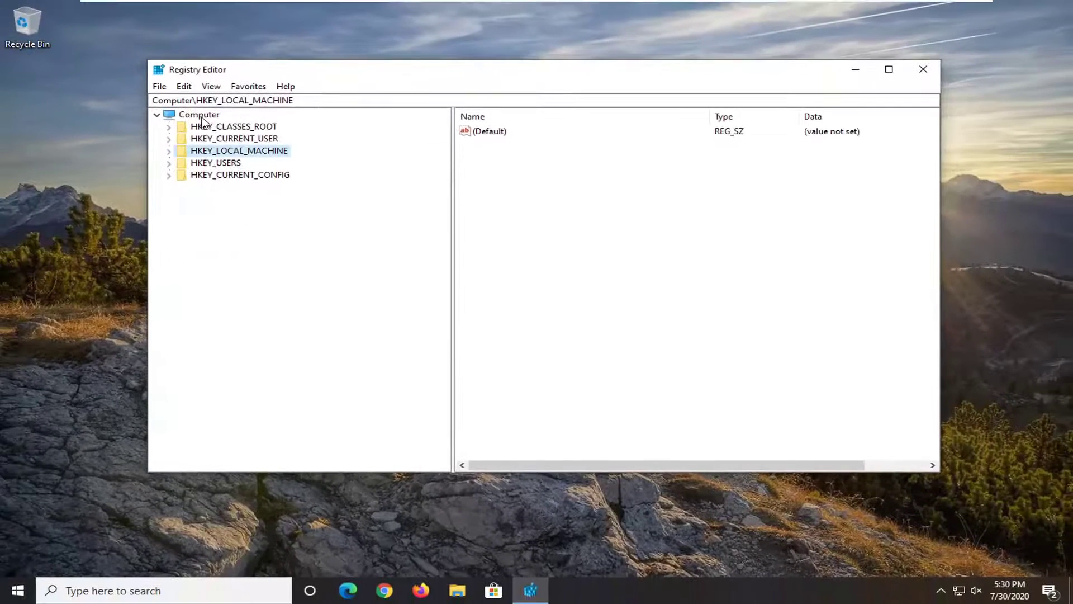